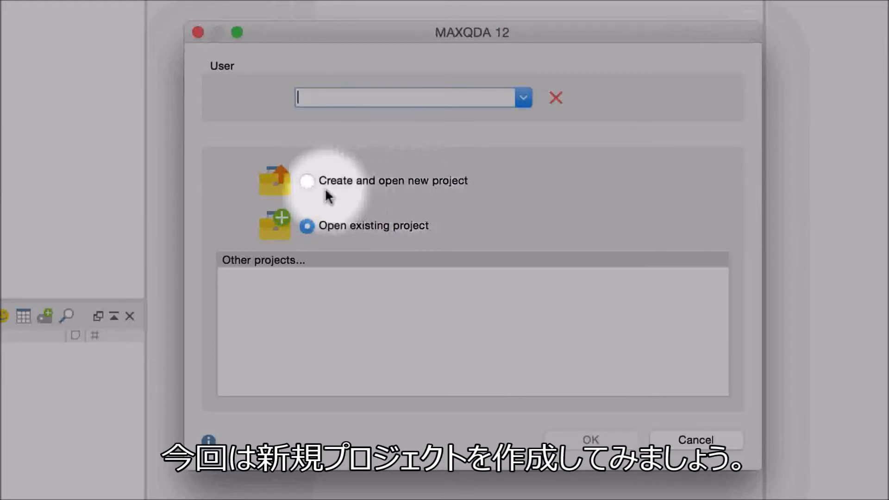
Choose to create and open a new project with "User" as the user name.
{"action": "left_click", "coordinate": [307, 181]}
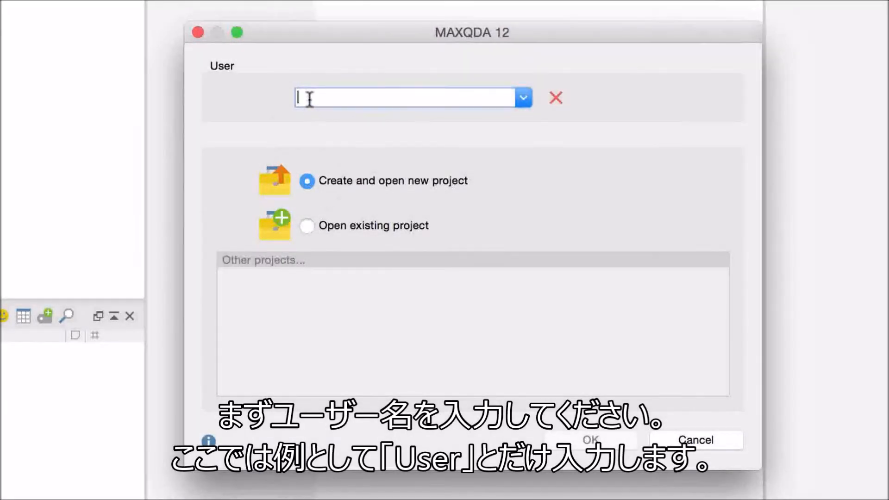
{"action": "type", "text": "Userer"}
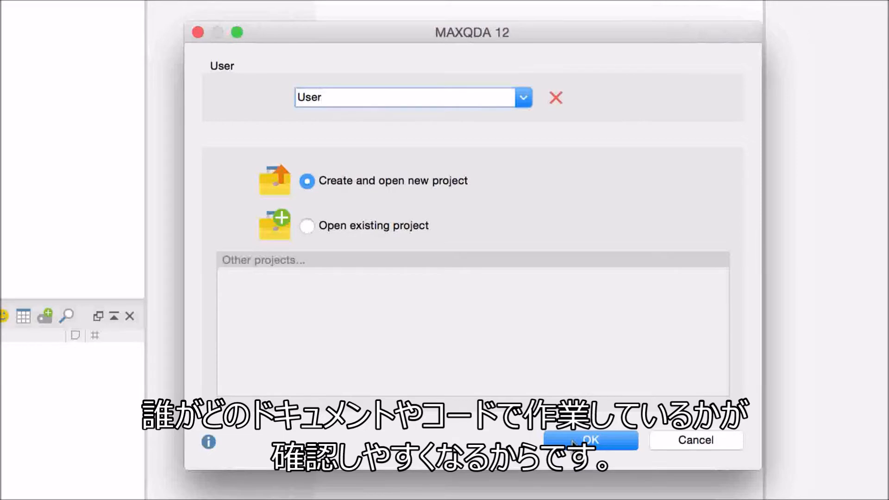
{"action": "left_click", "coordinate": [570, 443]}
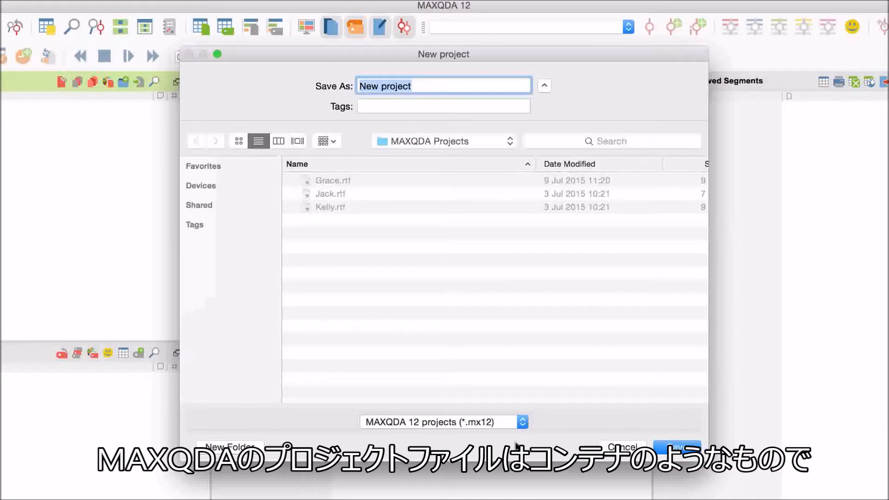
Save the new project as "My Research" in the MAXQDA Projects folder.
{"action": "left_click", "coordinate": [429, 80]}
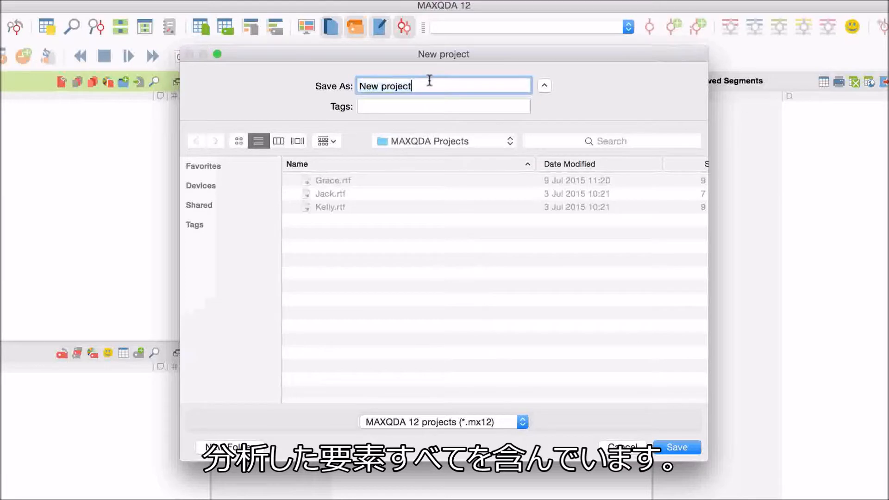
{"action": "left_click_drag", "start_coordinate": [424, 86], "coordinate": [347, 86]}
{"action": "key", "text": "BackSpace"}
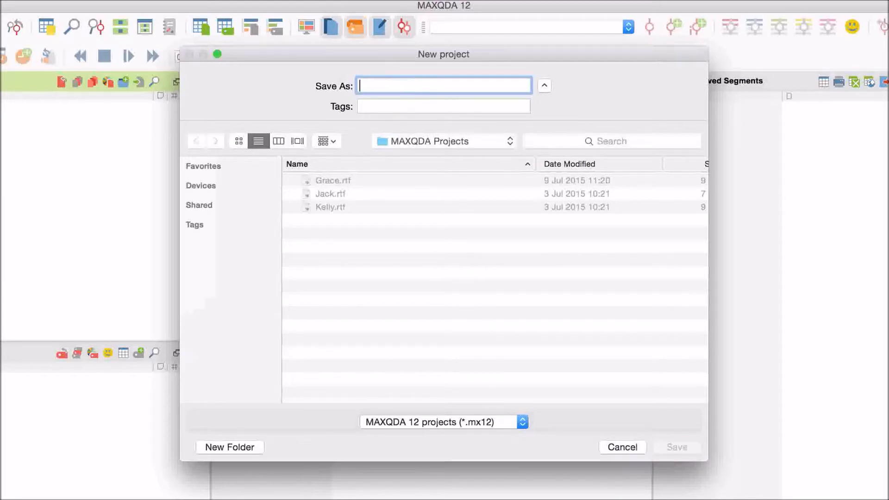
{"action": "type", "text": "My Res"}
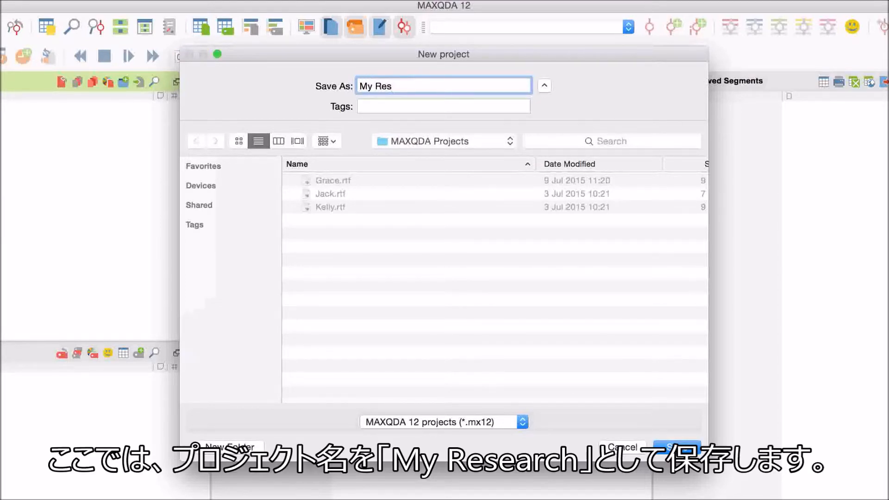
{"action": "type", "text": "earch"}
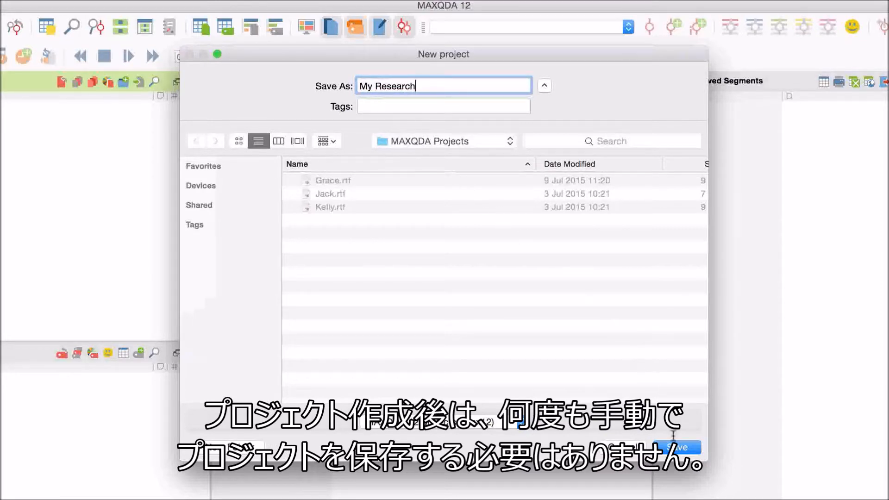
{"action": "left_click", "coordinate": [676, 447]}
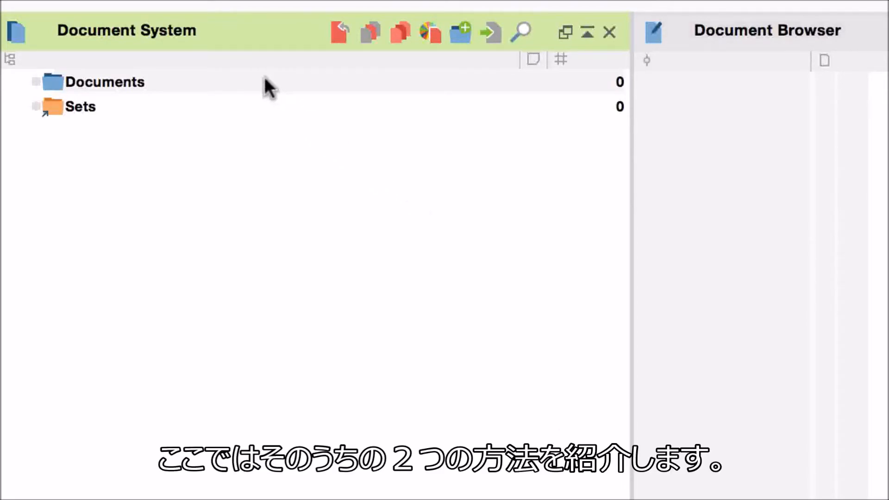
Import Grace.rtf and Jack.rtf together into the Documents folder of the Document System.
{"action": "right_click", "coordinate": [132, 80]}
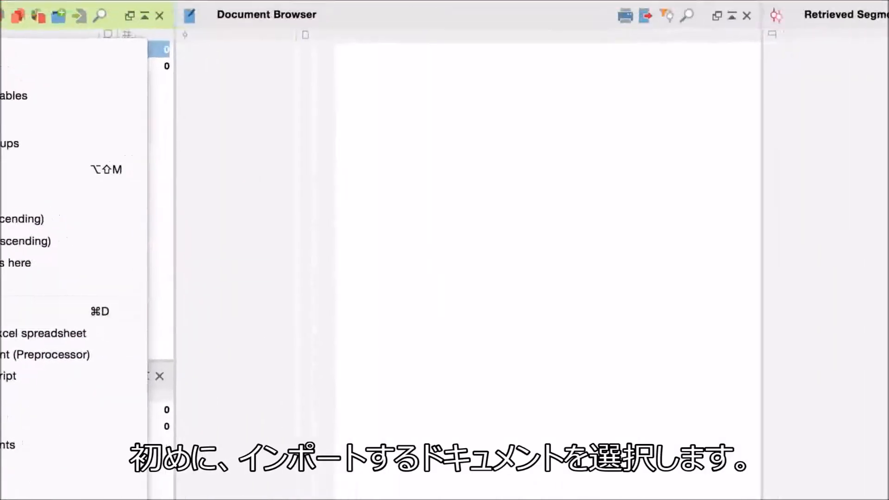
{"action": "left_click", "coordinate": [219, 155]}
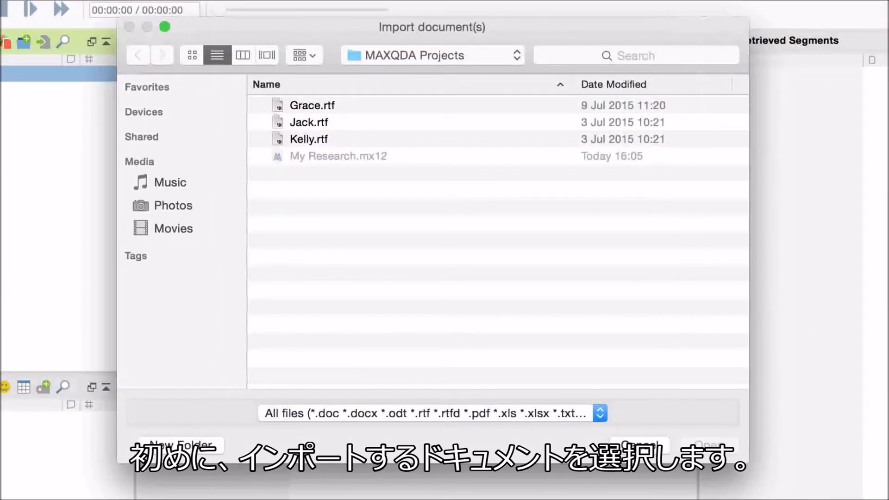
{"action": "left_click", "coordinate": [295, 107]}
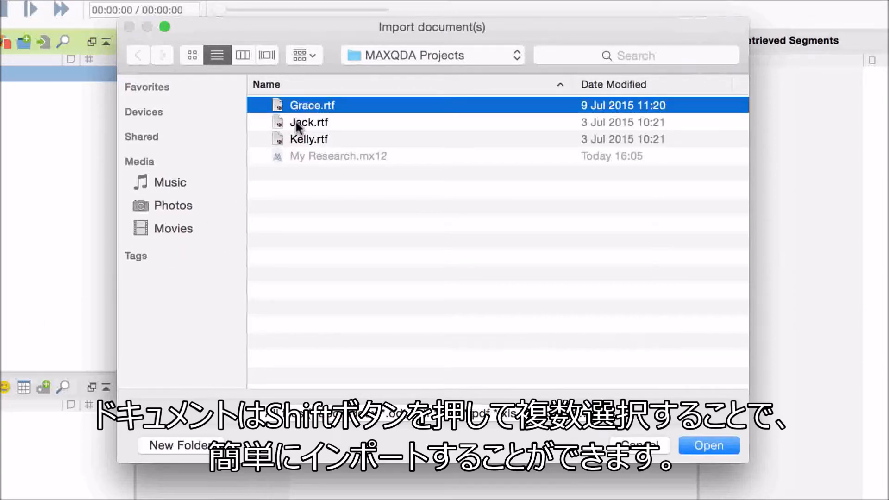
{"action": "left_click", "coordinate": [296, 123], "text": "shift"}
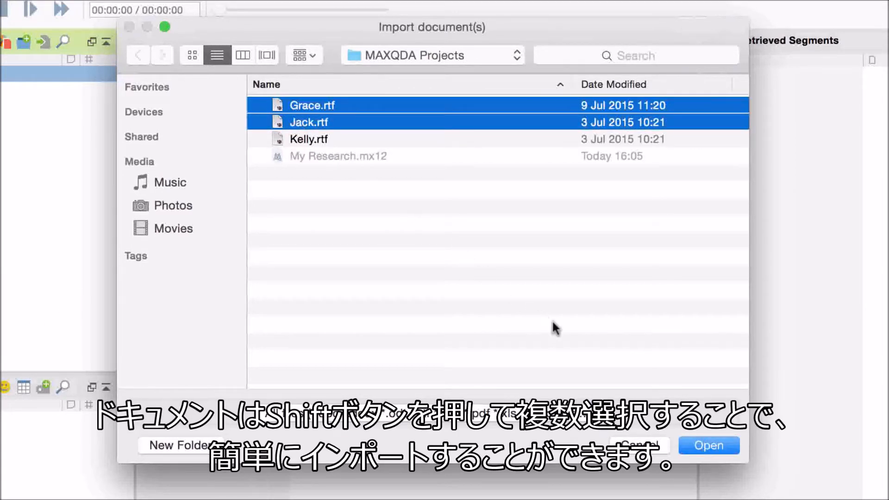
{"action": "left_click", "coordinate": [709, 447]}
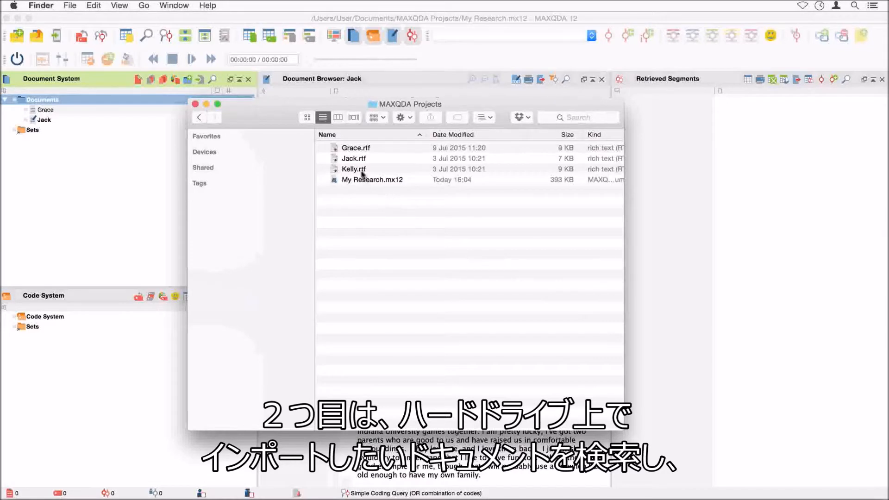
Import Kelly.rtf from the Finder window into the Documents folder, and close the Finder window.
{"action": "left_click", "coordinate": [359, 169]}
{"action": "left_click_drag", "start_coordinate": [346, 173], "coordinate": [98, 103]}
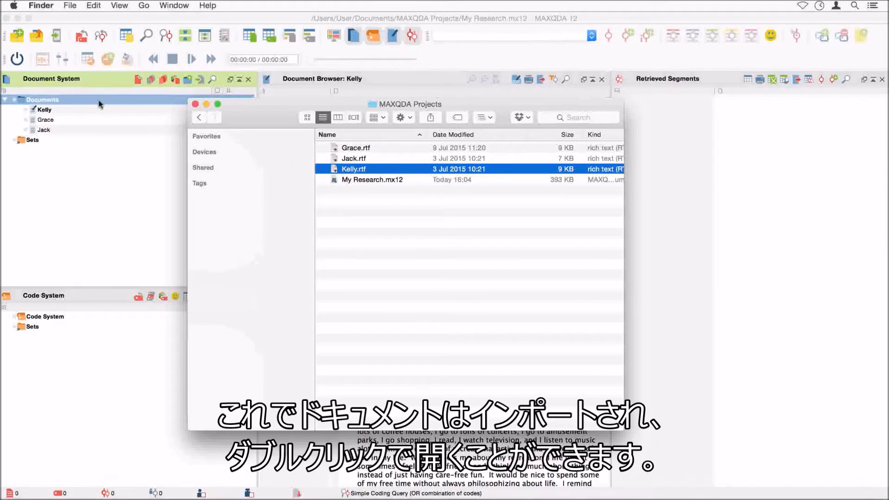
{"action": "left_click", "coordinate": [195, 105]}
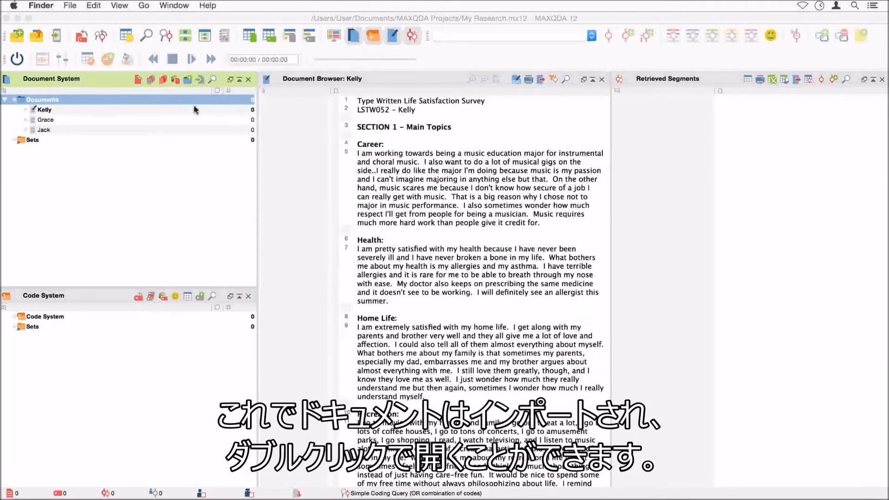
Open the Grace and Jack documents in turn to view their text, returning to Grace.
{"action": "double_click", "coordinate": [121, 121]}
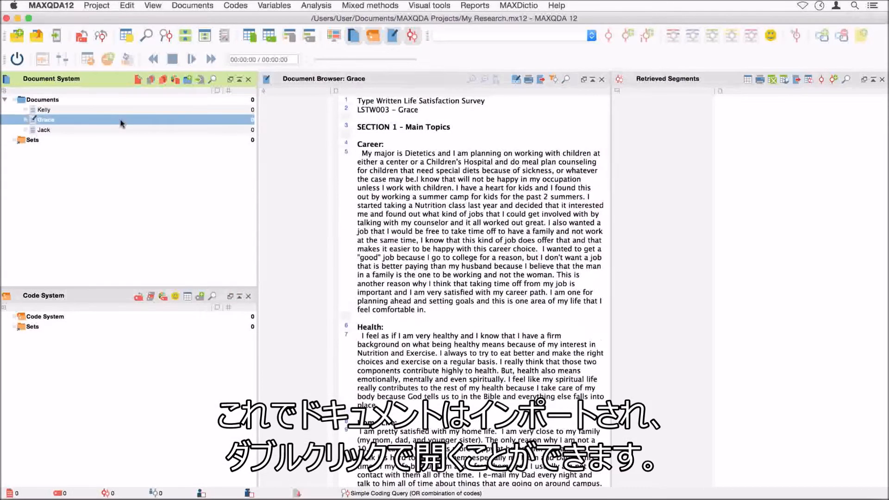
{"action": "double_click", "coordinate": [99, 132]}
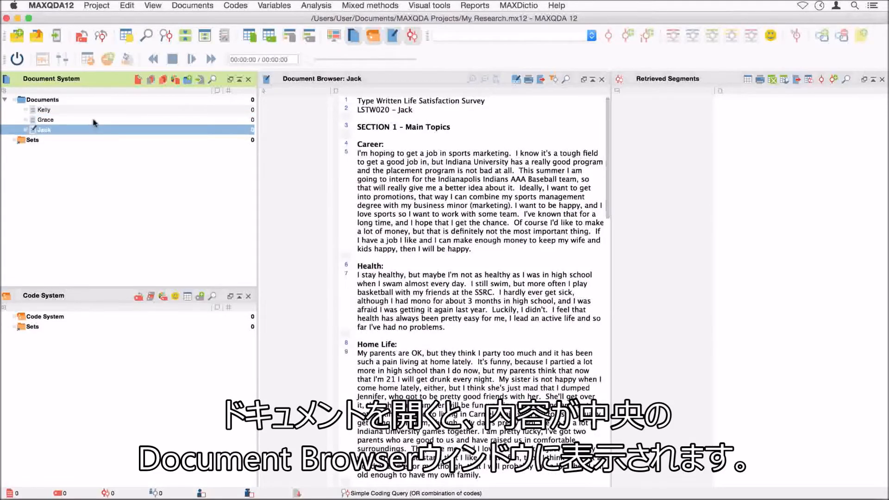
{"action": "double_click", "coordinate": [93, 121]}
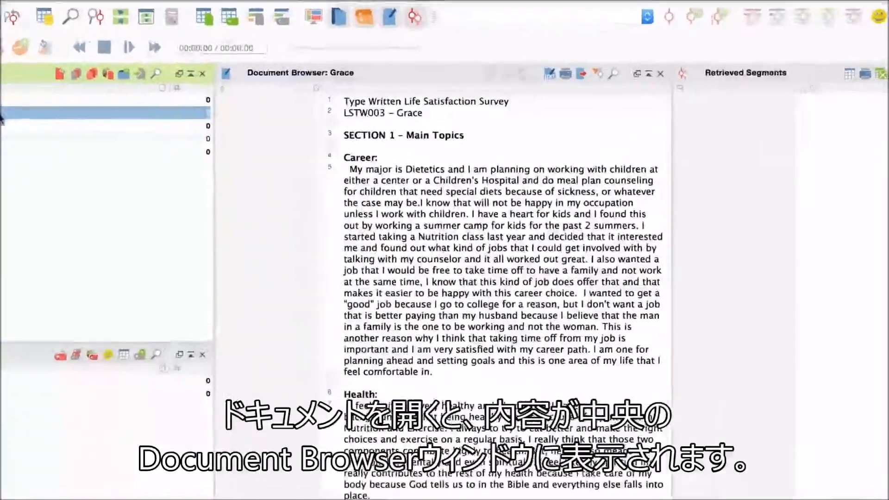
Open the Kelly document in edit mode and extend its "Career" heading to "Career and Education:".
{"action": "double_click", "coordinate": [93, 110]}
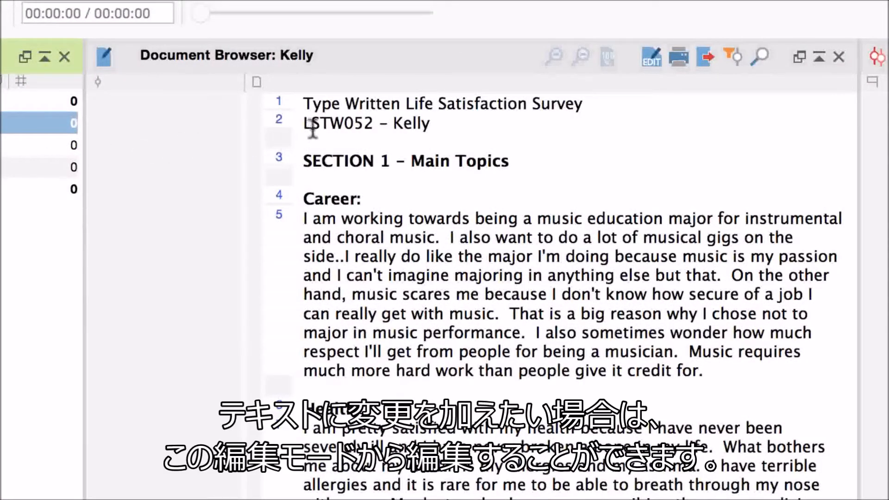
{"action": "left_click", "coordinate": [650, 58]}
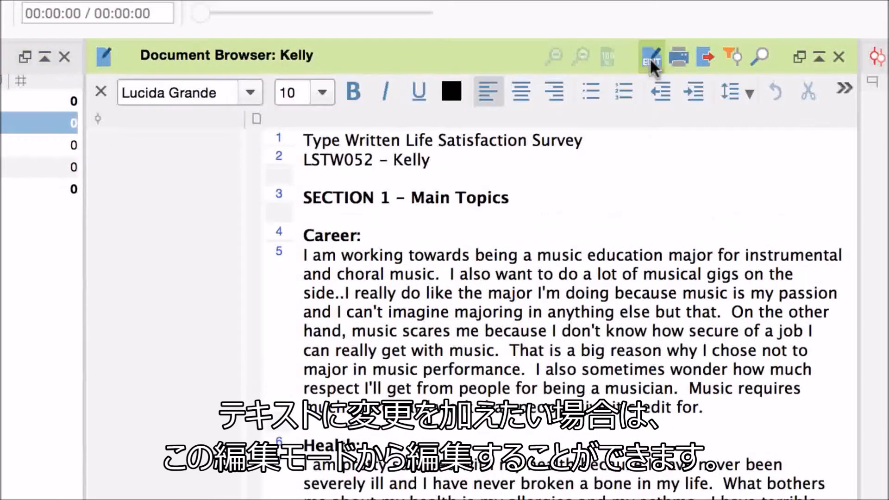
{"action": "left_click", "coordinate": [358, 235]}
{"action": "type", "text": "and Education"}
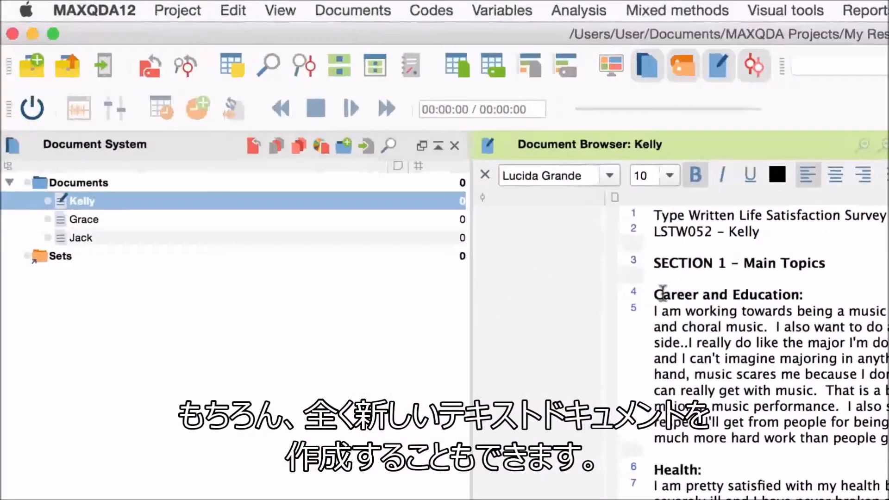
Create a text document in the Documents folder and name it "New Document".
{"action": "right_click", "coordinate": [132, 183]}
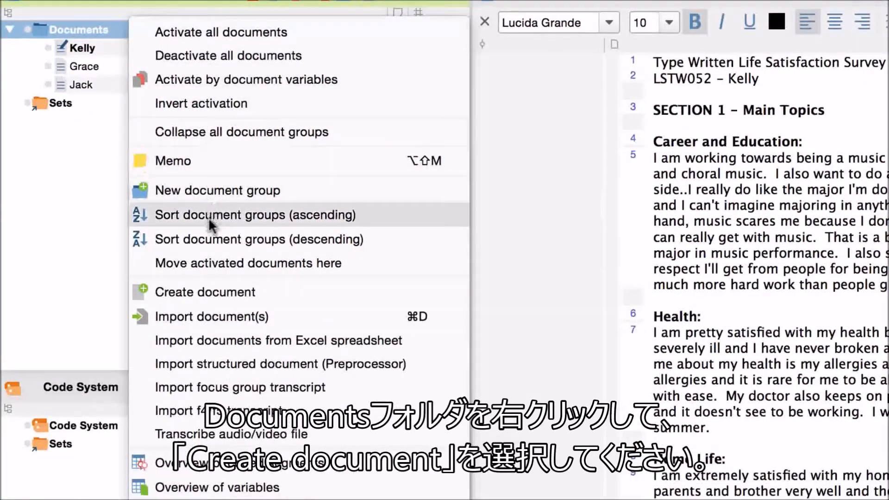
{"action": "left_click", "coordinate": [200, 291]}
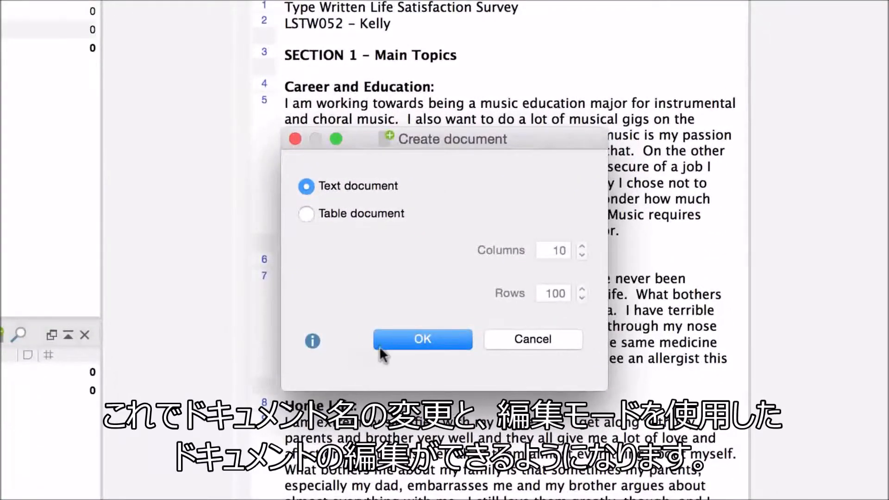
{"action": "left_click", "coordinate": [379, 345]}
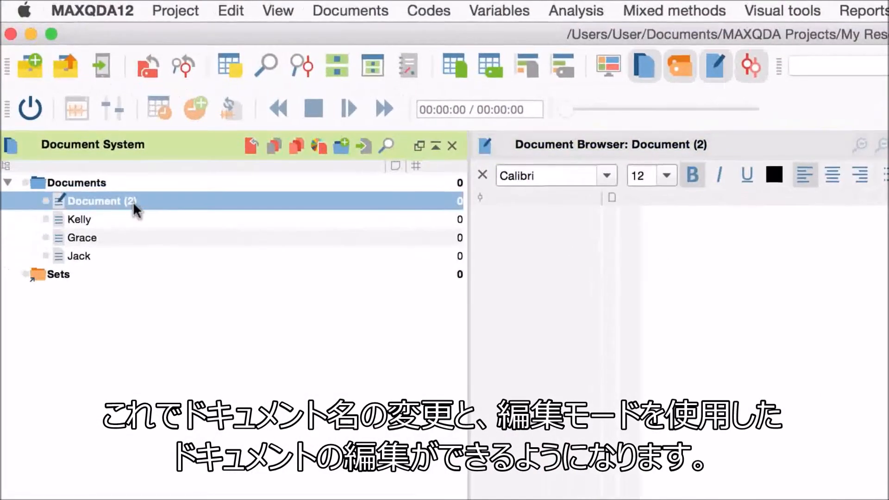
{"action": "left_click", "coordinate": [73, 169]}
{"action": "type", "text": "New"}
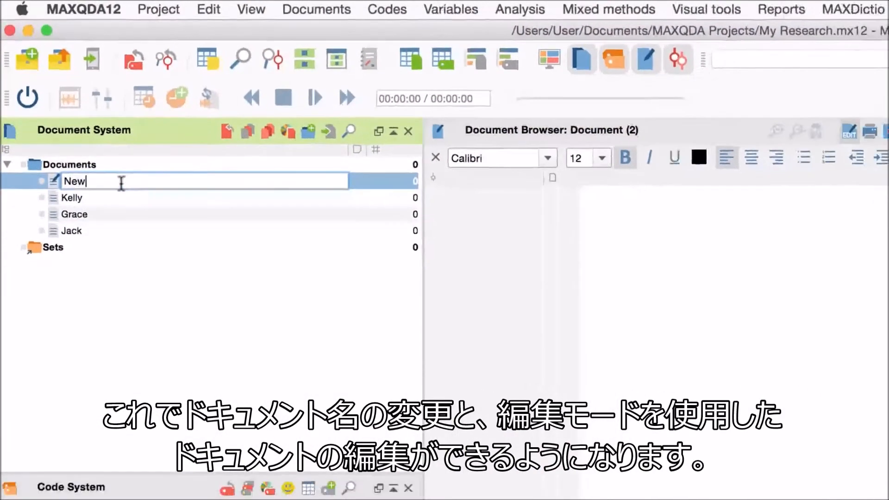
{"action": "type", "text": " Document"}
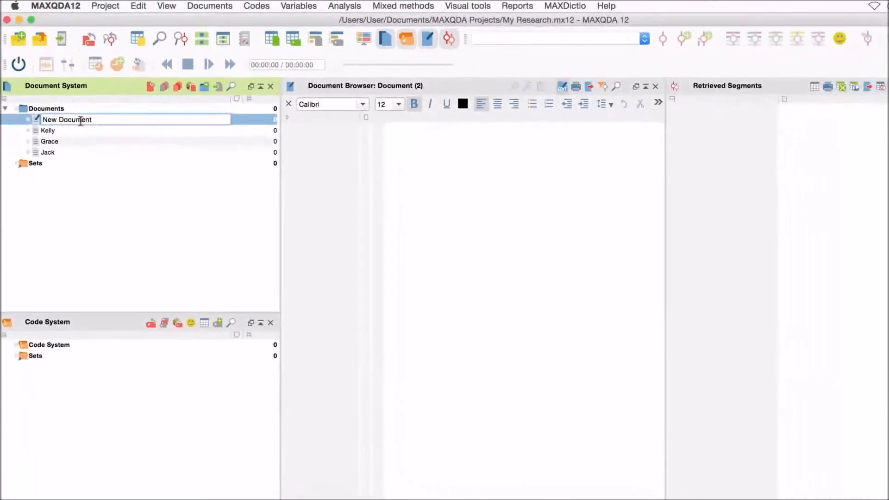
{"action": "key", "text": "Return"}
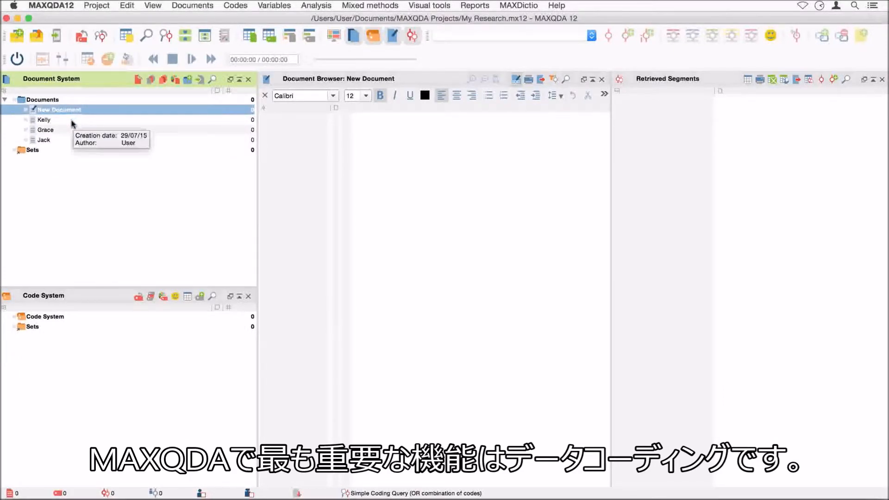
Reopen the Kelly document and define a new code named "being passionate about sth" in the Code System.
{"action": "double_click", "coordinate": [72, 121]}
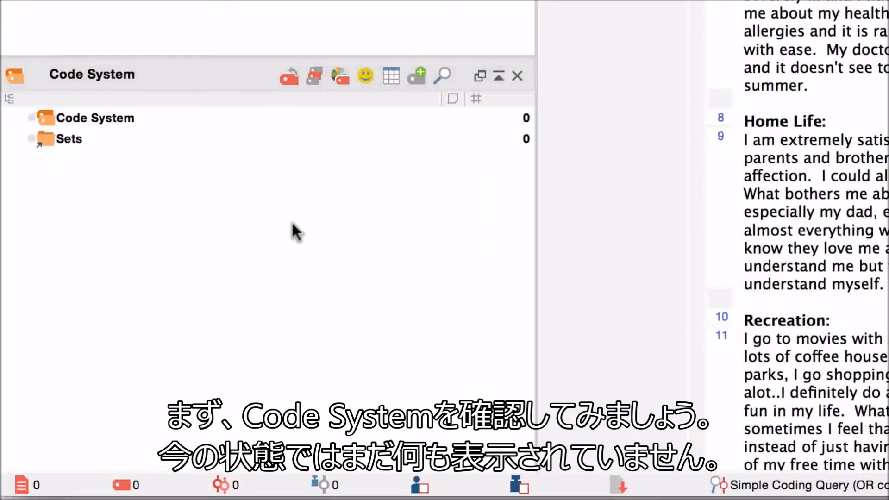
{"action": "right_click", "coordinate": [130, 119]}
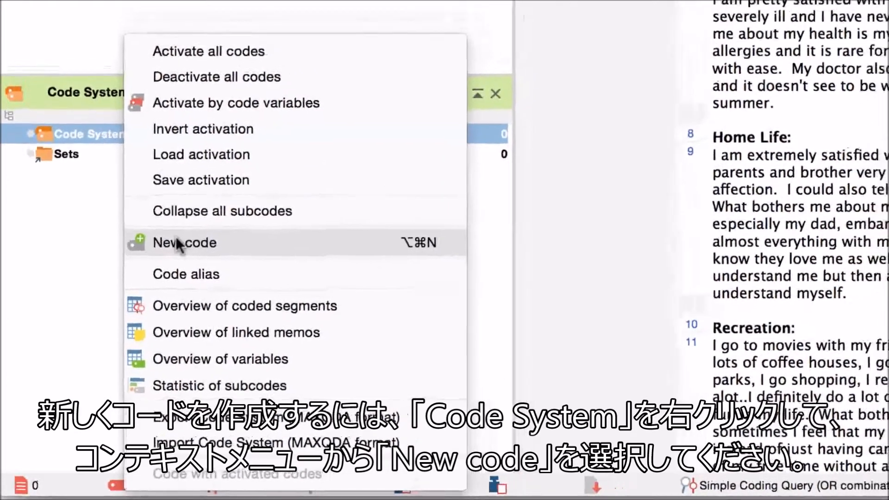
{"action": "left_click", "coordinate": [178, 244]}
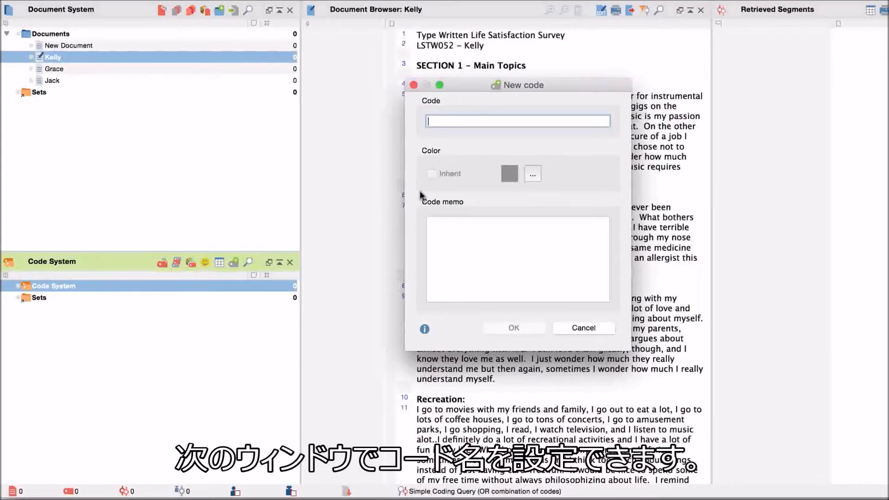
{"action": "type", "text": "b"}
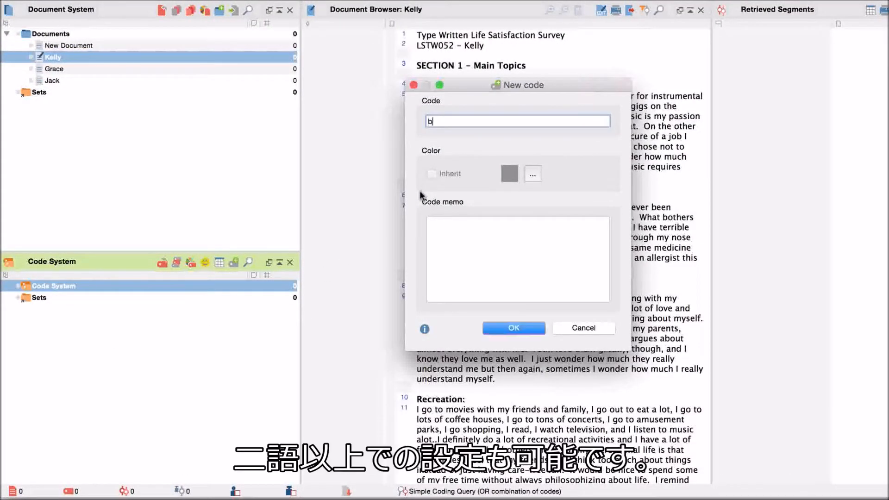
{"action": "type", "text": "eing passionate about sth"}
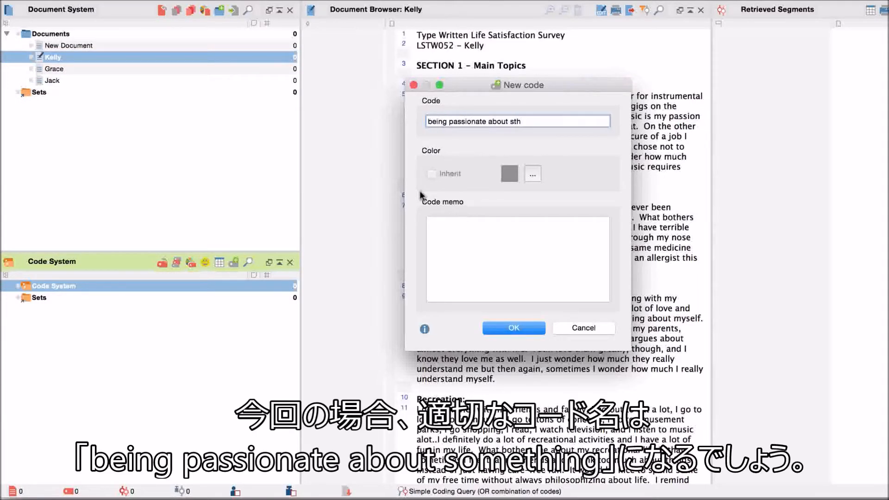
Assign a new dark red colour to the code and add the code to the Code System.
{"action": "left_click", "coordinate": [532, 174]}
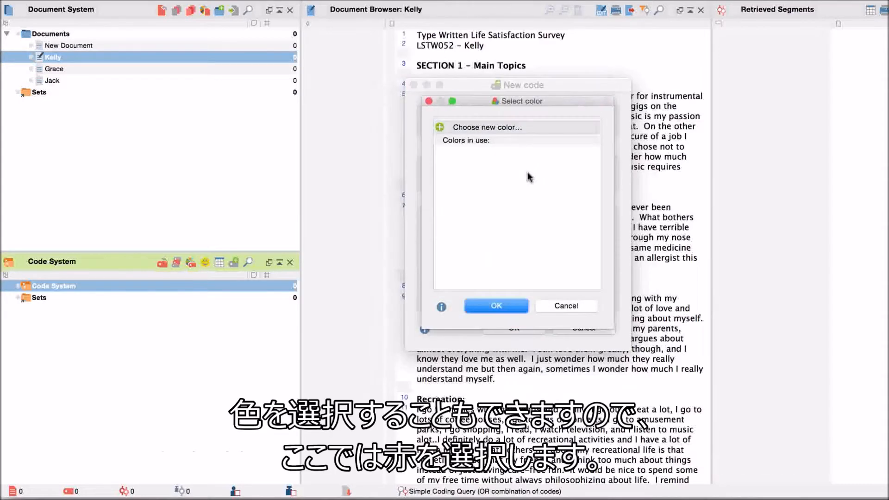
{"action": "left_click", "coordinate": [504, 129]}
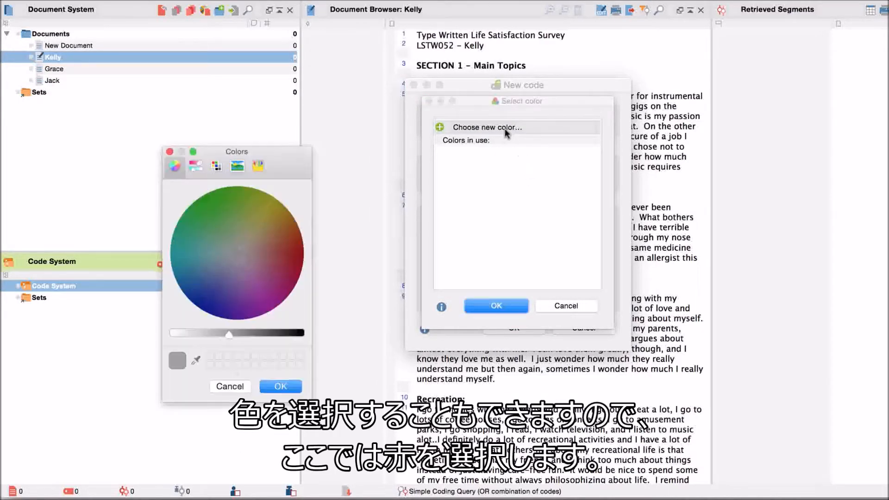
{"action": "left_click", "coordinate": [301, 240]}
{"action": "left_click", "coordinate": [281, 386]}
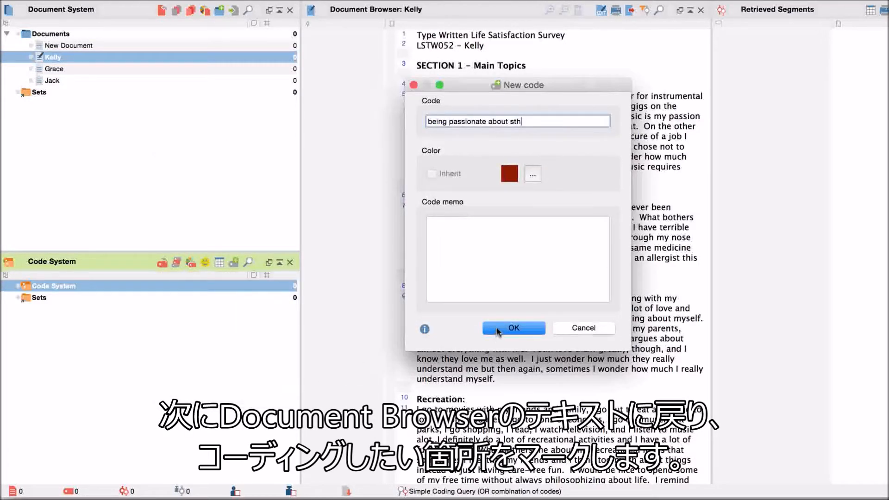
{"action": "left_click", "coordinate": [497, 330]}
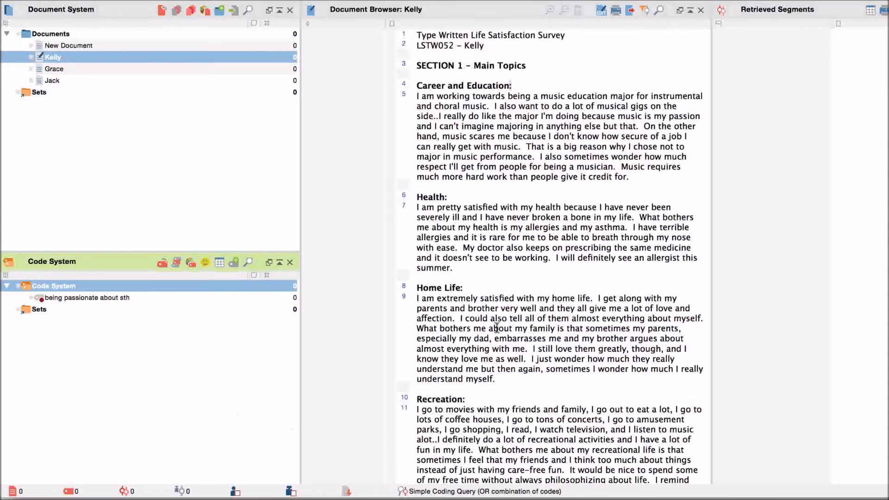
Code the Kelly sentence "I really do like the major I'm doing... anything else but that." with "being passionate about sth".
{"action": "left_click", "coordinate": [439, 115]}
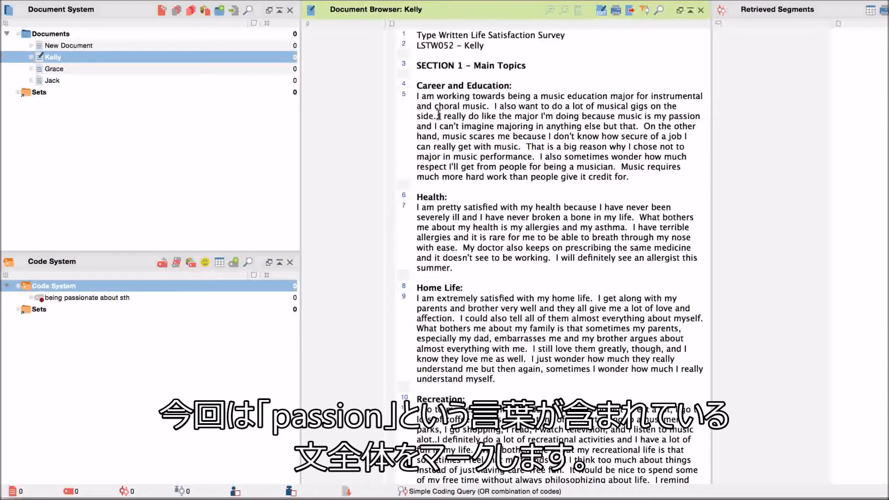
{"action": "left_click_drag", "start_coordinate": [438, 115], "coordinate": [640, 127]}
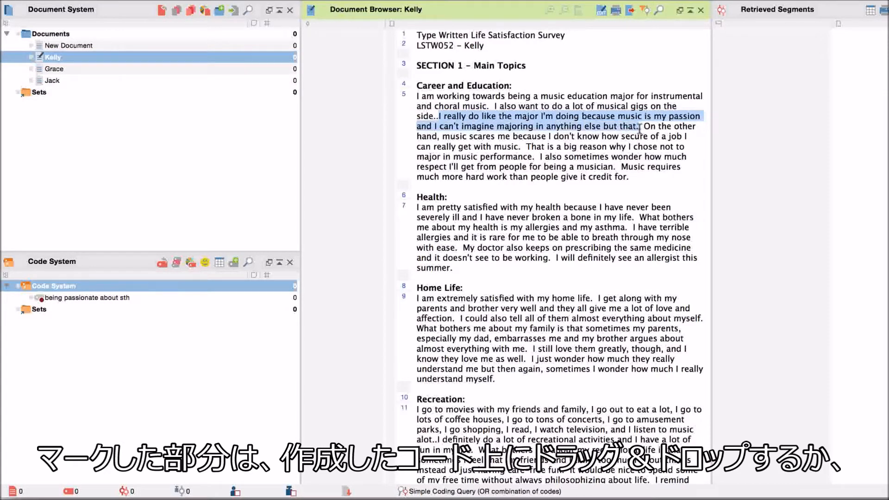
{"action": "left_click_drag", "start_coordinate": [570, 121], "coordinate": [255, 300]}
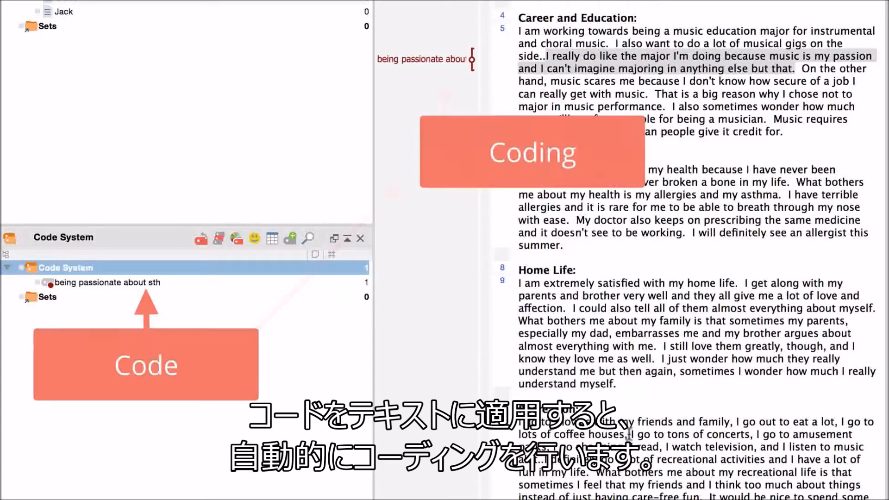
Code "I go to tons of concerts" and "and I listen to music alot" in Kelly's Recreation section with "being passionate about sth".
{"action": "left_click_drag", "start_coordinate": [630, 434], "coordinate": [185, 281]}
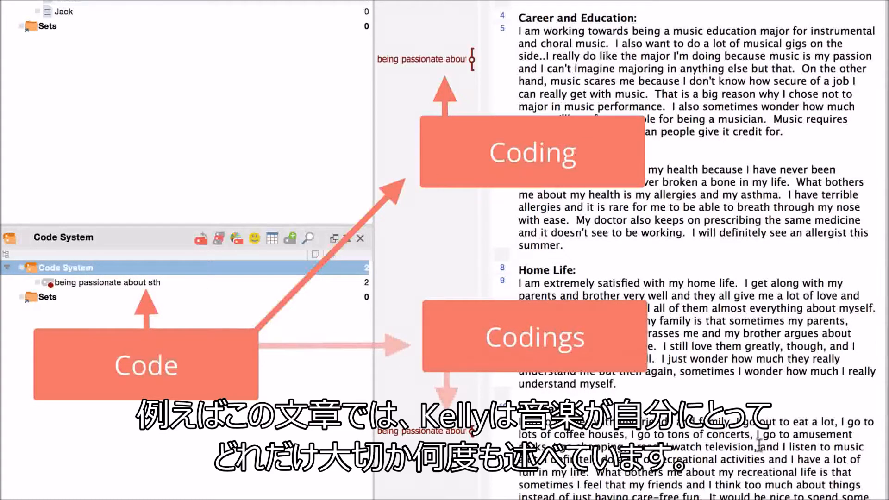
{"action": "left_click_drag", "start_coordinate": [759, 446], "coordinate": [548, 459]}
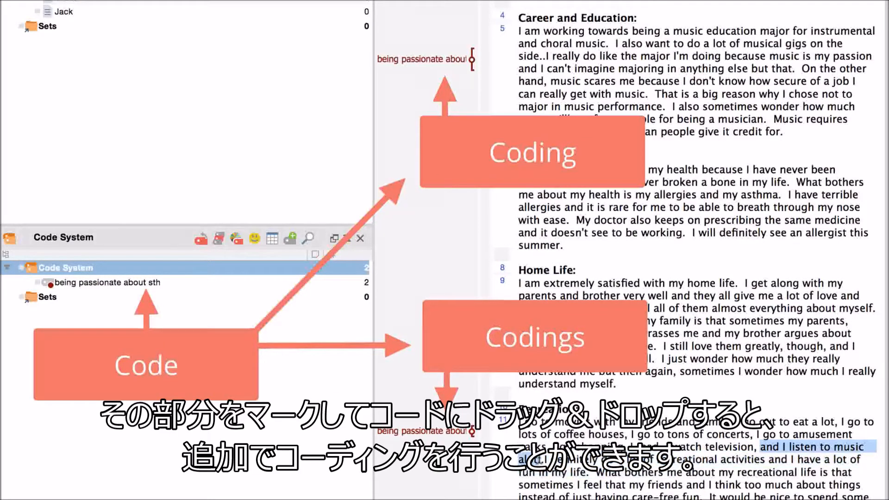
{"action": "left_click_drag", "start_coordinate": [869, 446], "coordinate": [157, 284]}
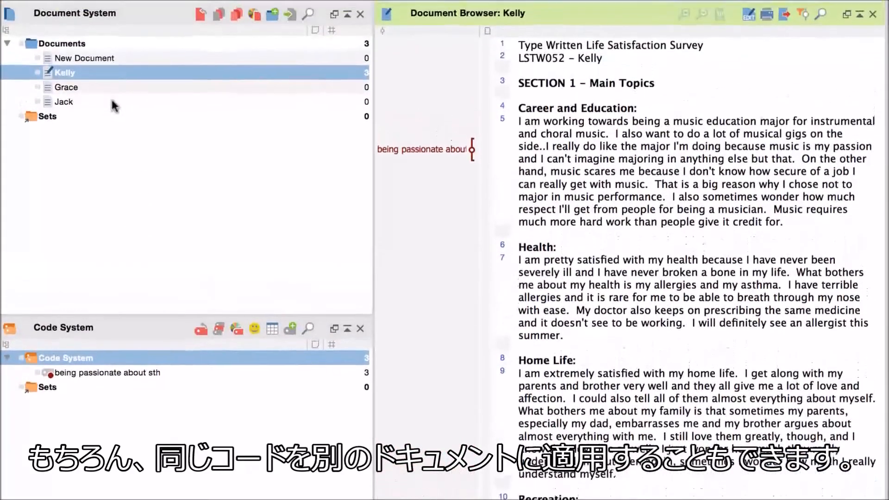
Open the Jack document and code "I want to be happy, and I love sports so I want to work with some team." with "being passionate about sth".
{"action": "left_click", "coordinate": [112, 39]}
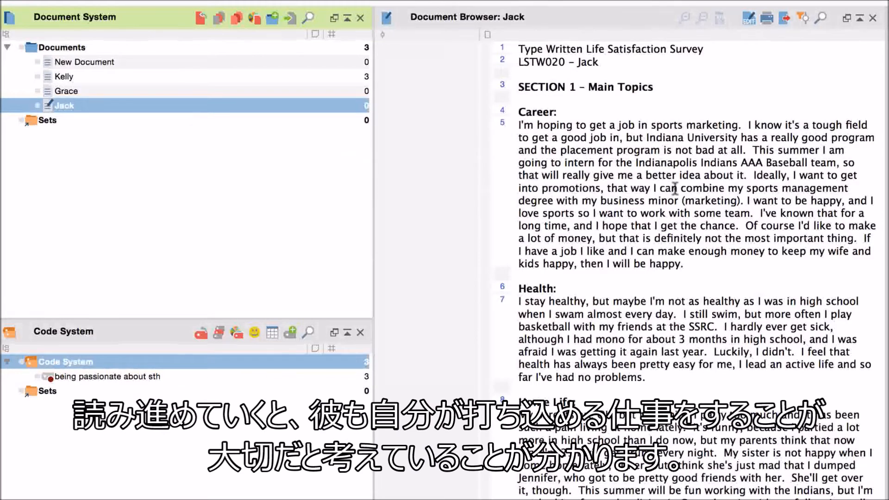
{"action": "left_click", "coordinate": [746, 200]}
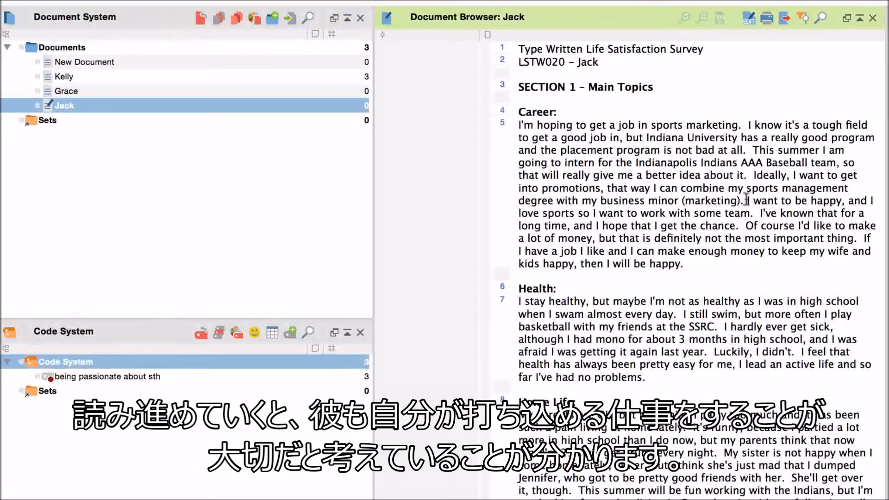
{"action": "left_click_drag", "start_coordinate": [746, 200], "coordinate": [753, 214]}
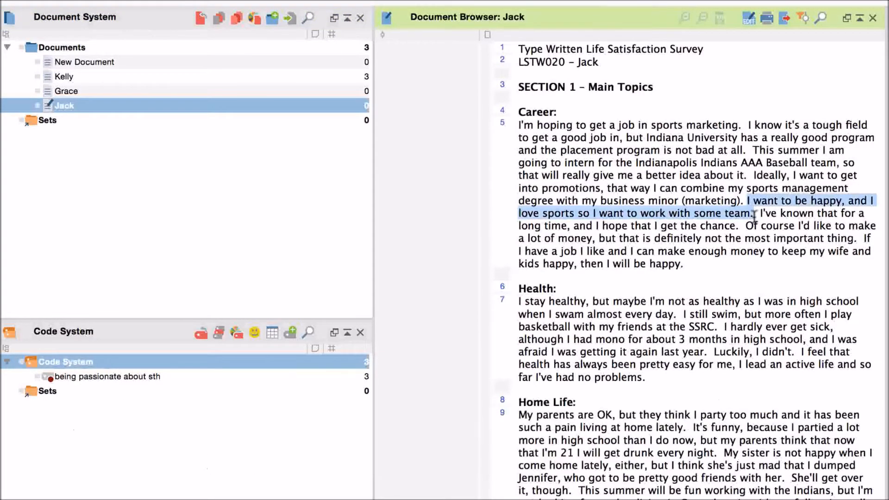
{"action": "mouse_move", "coordinate": [738, 215]}
{"action": "left_mouse_down"}
{"action": "mouse_move", "coordinate": [440, 310]}
{"action": "mouse_move", "coordinate": [343, 375]}
{"action": "left_mouse_up"}
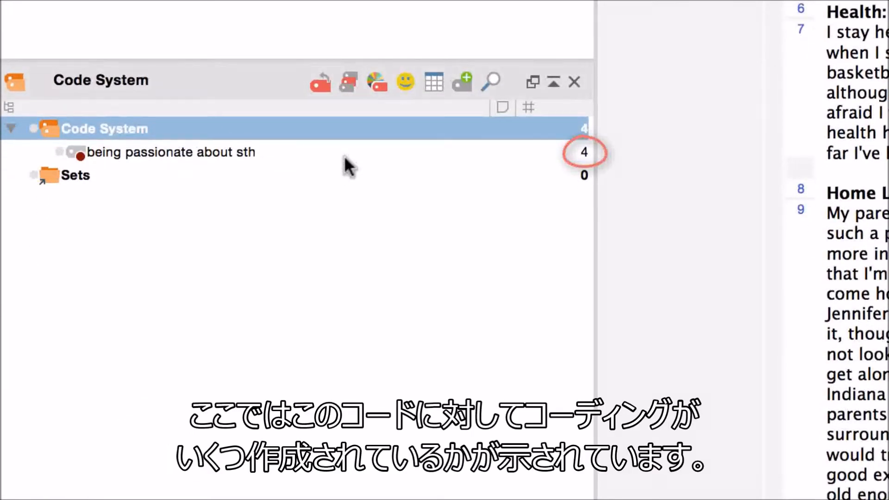
{"action": "mouse_move", "coordinate": [344, 158]}
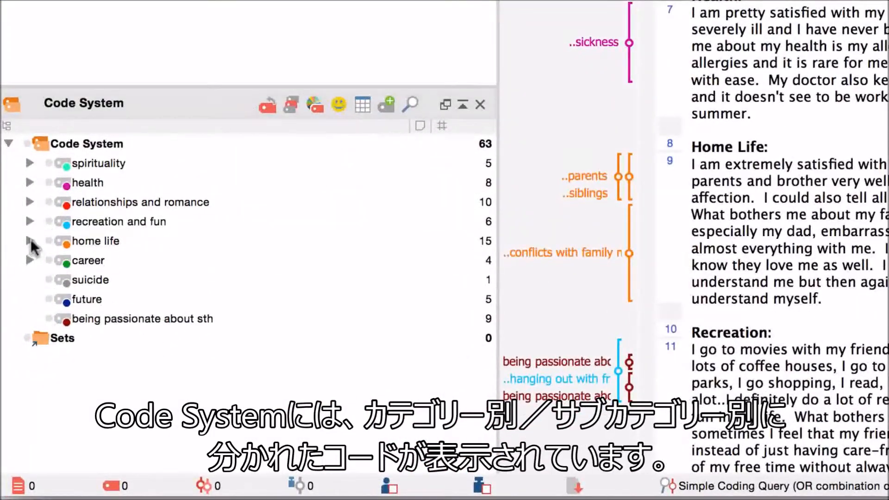
Expand the "home life" and "career" codes and move the "future" code under "career" as a subcode.
{"action": "left_click", "coordinate": [30, 241]}
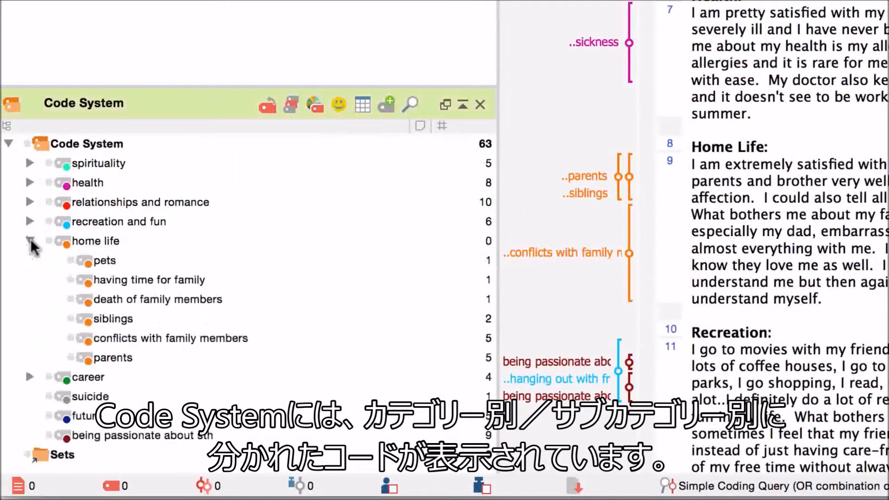
{"action": "left_click", "coordinate": [30, 377]}
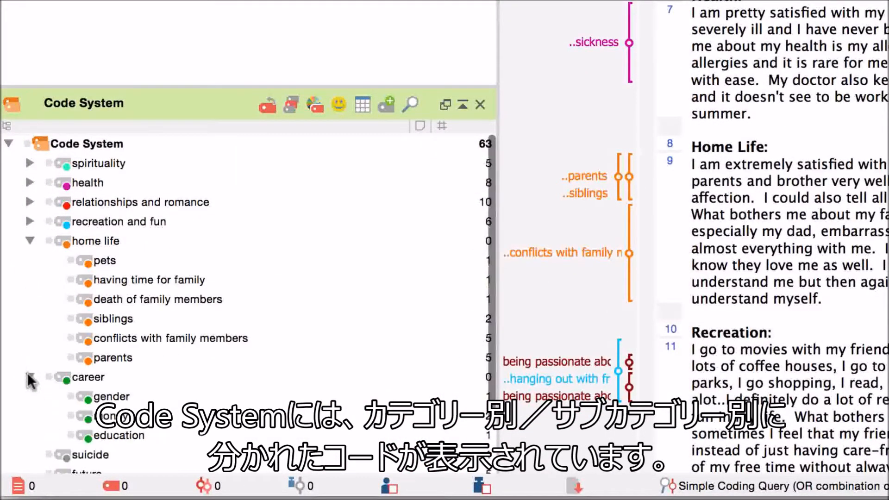
{"action": "scroll", "coordinate": [96, 421], "scroll_direction": "down", "scroll_amount": 1}
{"action": "scroll", "coordinate": [96, 422], "scroll_direction": "down", "scroll_amount": 2}
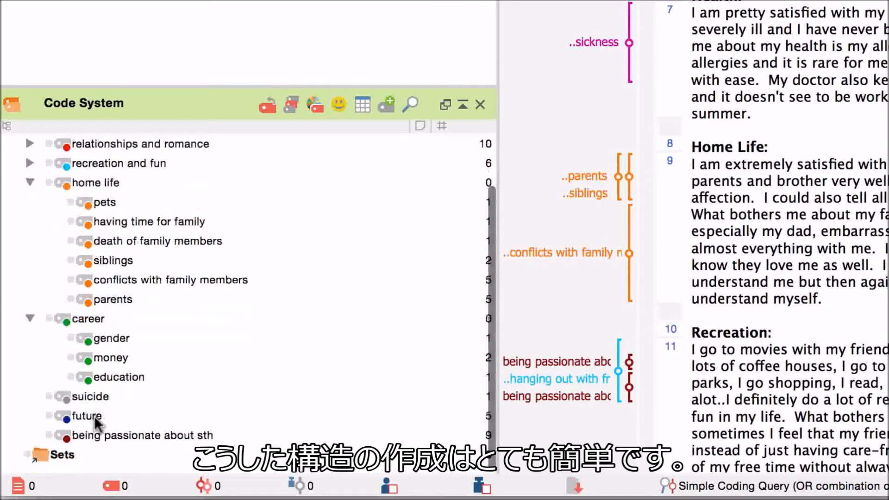
{"action": "left_click", "coordinate": [96, 419]}
{"action": "left_click_drag", "start_coordinate": [95, 415], "coordinate": [88, 320]}
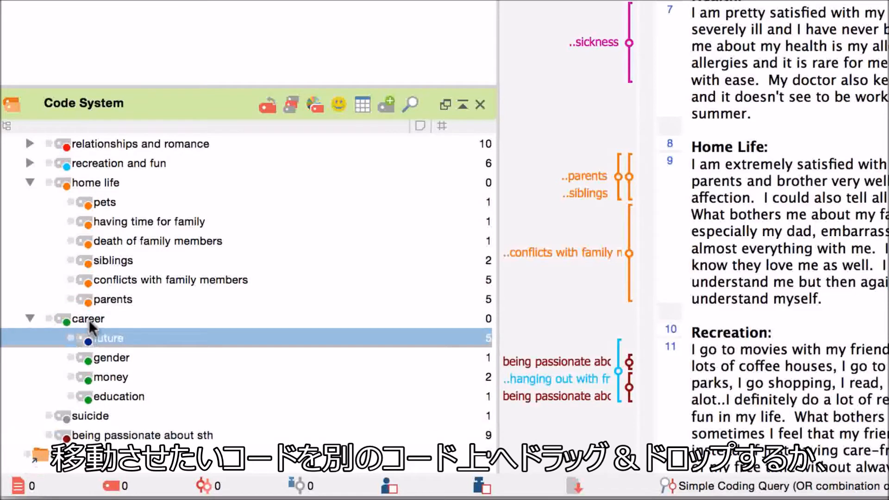
Move the "future" code back to the main level below "suicide" and collapse the "career" and "home life" codes.
{"action": "left_click_drag", "start_coordinate": [97, 334], "coordinate": [86, 424]}
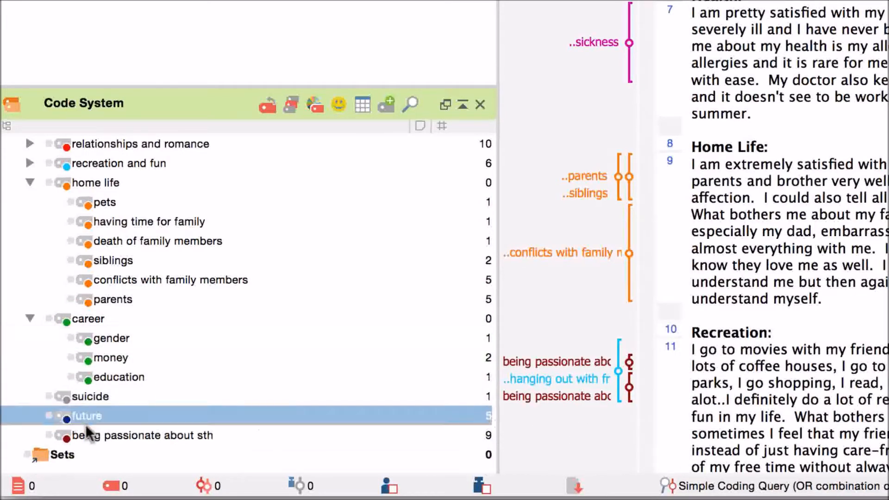
{"action": "left_click", "coordinate": [29, 319]}
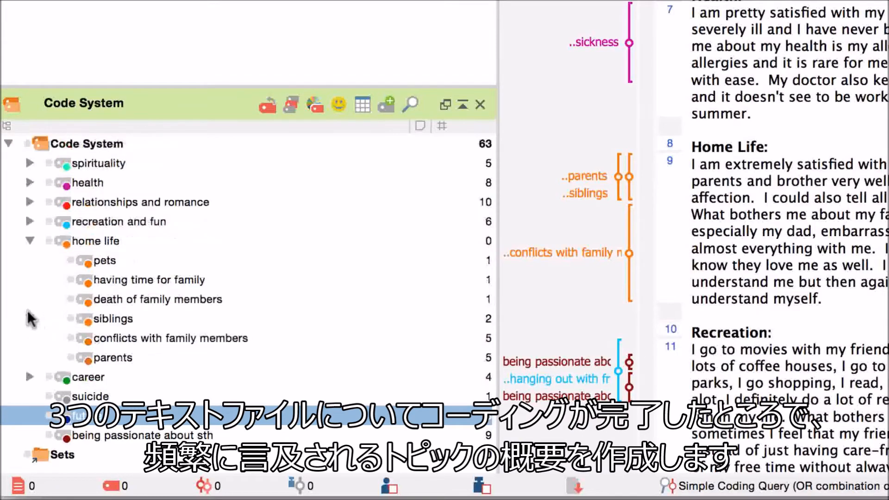
{"action": "left_click", "coordinate": [30, 241]}
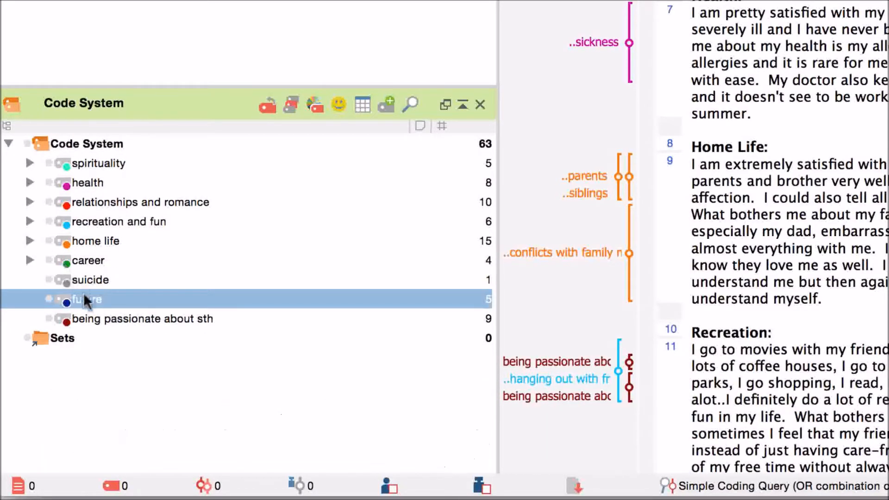
Activate the code "being passionate about sth" and the documents Kelly, Grace and Jack to retrieve their coded segments.
{"action": "left_click", "coordinate": [89, 317]}
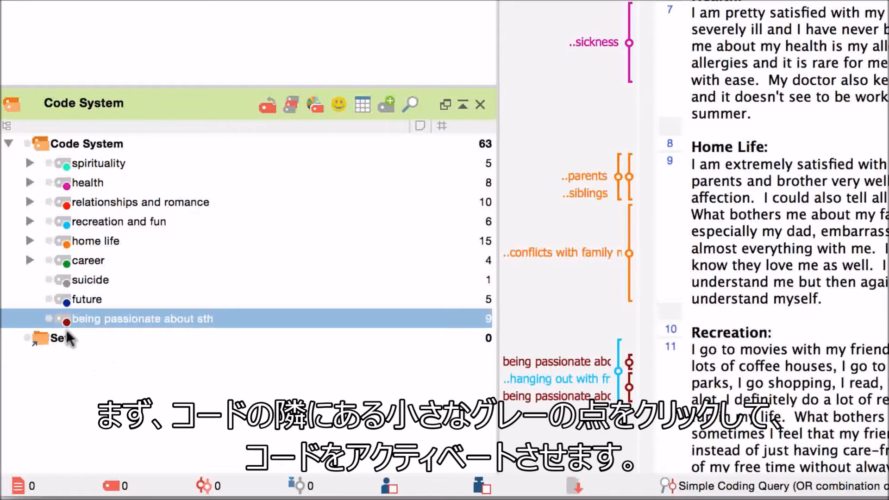
{"action": "left_click", "coordinate": [49, 319]}
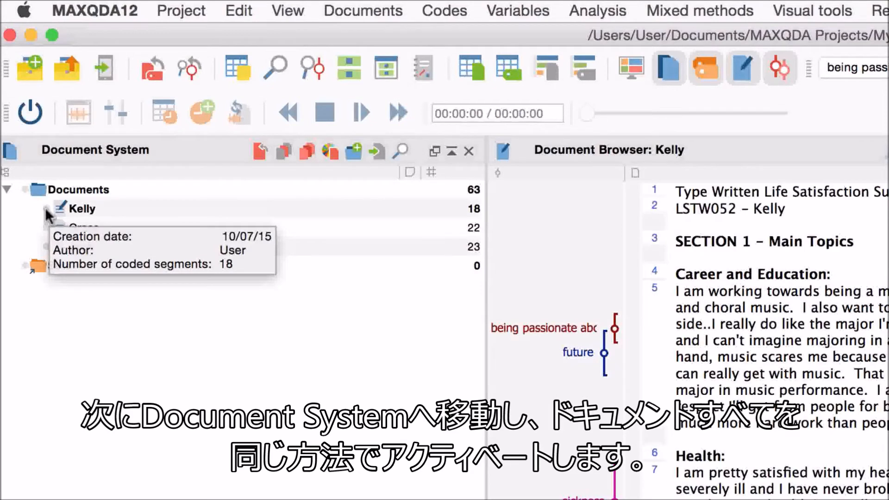
{"action": "left_click", "coordinate": [47, 211]}
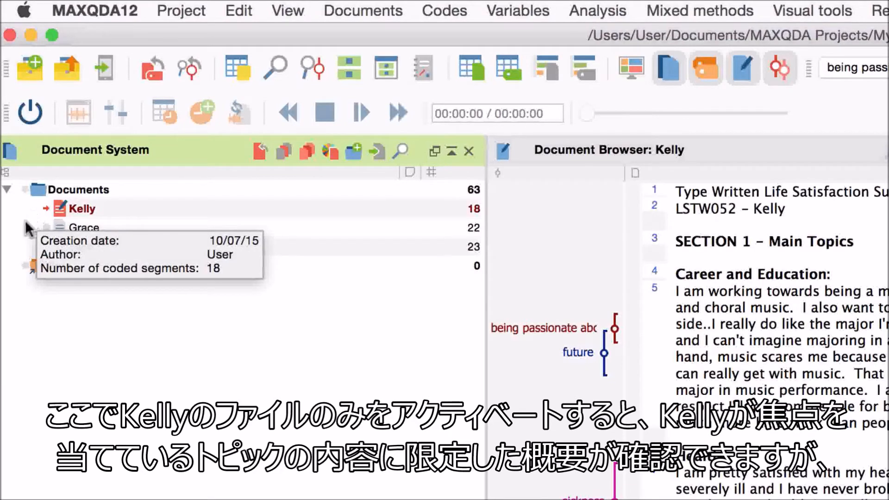
{"action": "left_click", "coordinate": [47, 227]}
{"action": "left_click", "coordinate": [47, 247]}
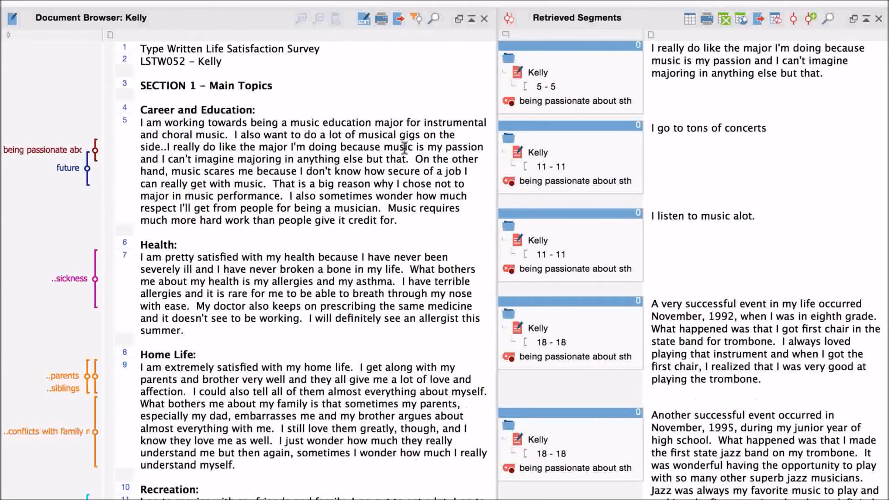
Check the context of the retrieved segments by jumping to their source passages in Kelly (paragraphs 5, 11 and 18) and Grace (paragraph 5).
{"action": "left_click", "coordinate": [544, 93]}
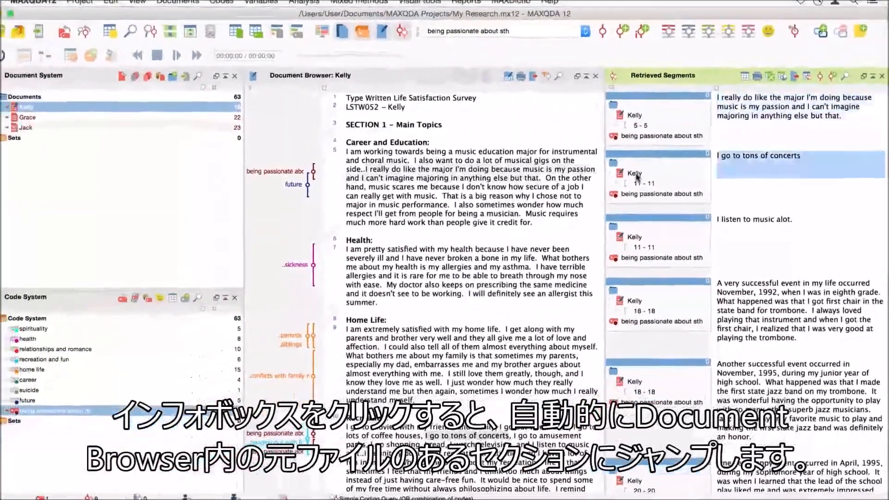
{"action": "left_click", "coordinate": [622, 173]}
{"action": "left_click", "coordinate": [648, 237]}
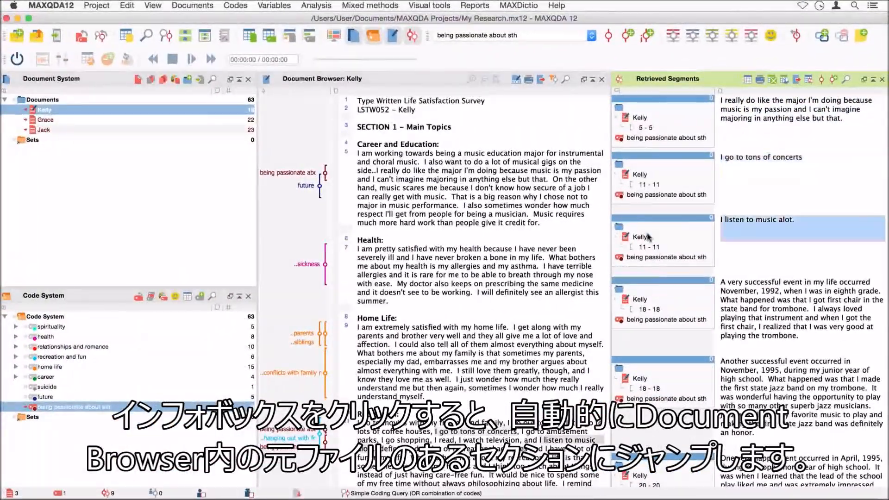
{"action": "left_click", "coordinate": [648, 384]}
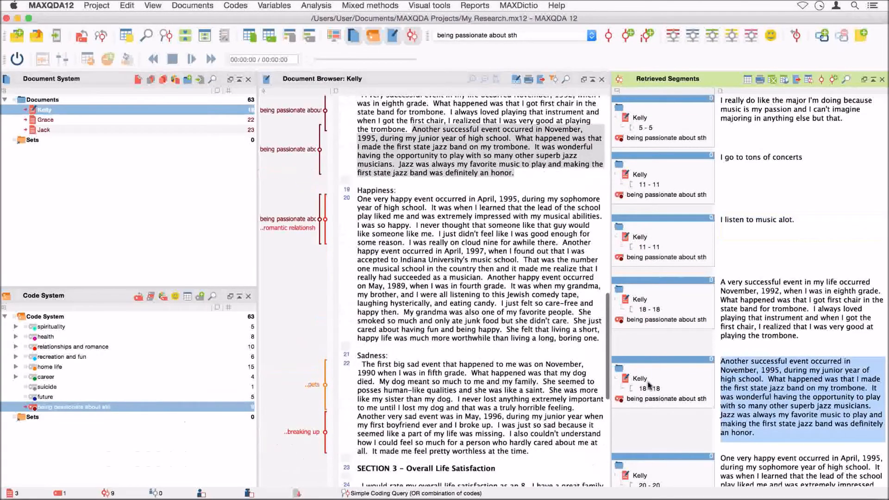
{"action": "scroll", "coordinate": [649, 385], "scroll_direction": "down", "scroll_amount": 3}
{"action": "scroll", "coordinate": [650, 385], "scroll_direction": "down", "scroll_amount": 2}
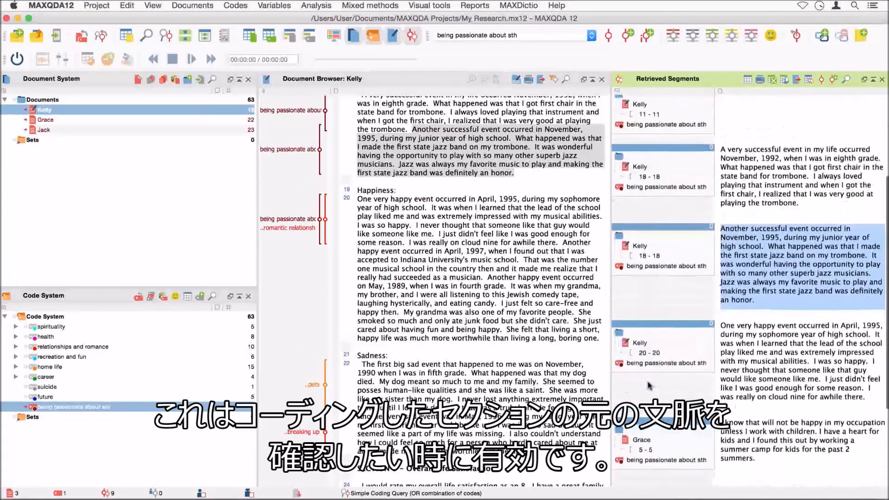
{"action": "left_click", "coordinate": [651, 437]}
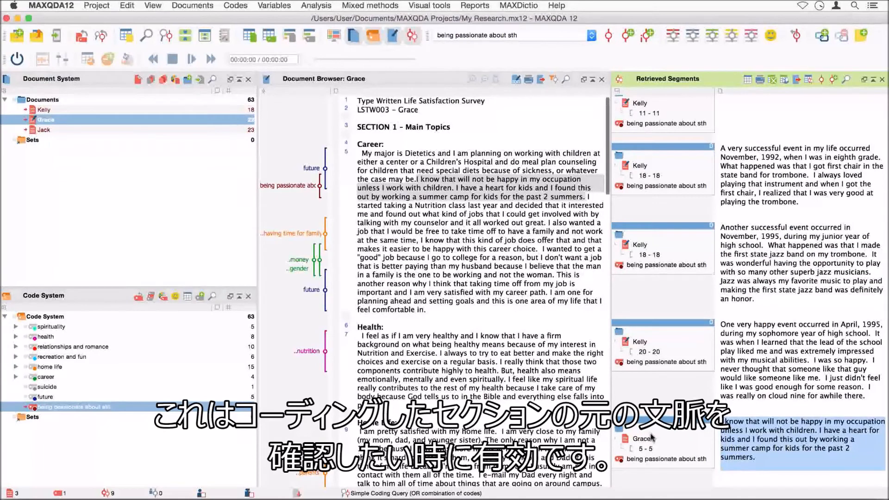